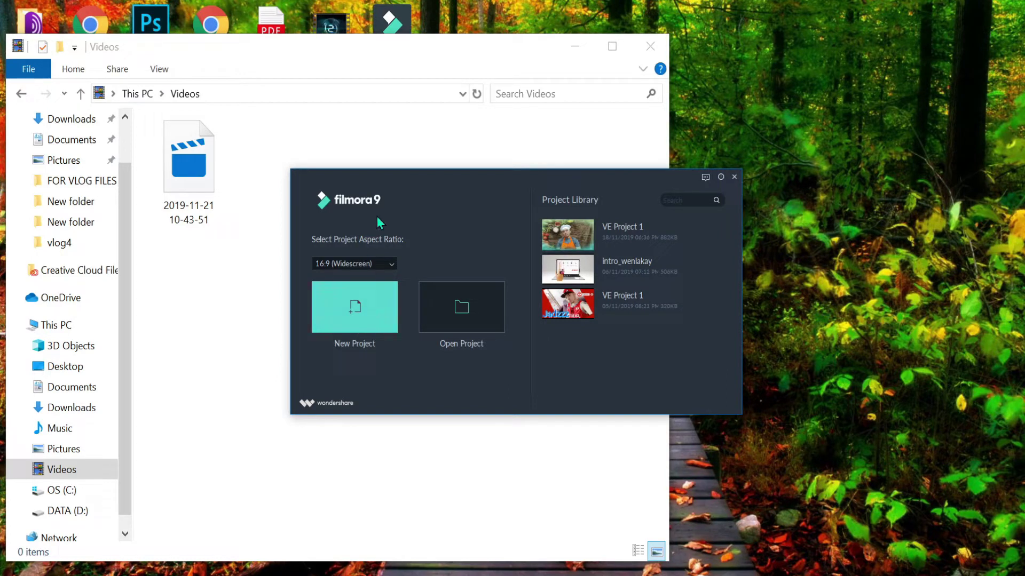
Create a new project with the 16:9 (Widescreen) aspect ratio.
click(392, 264)
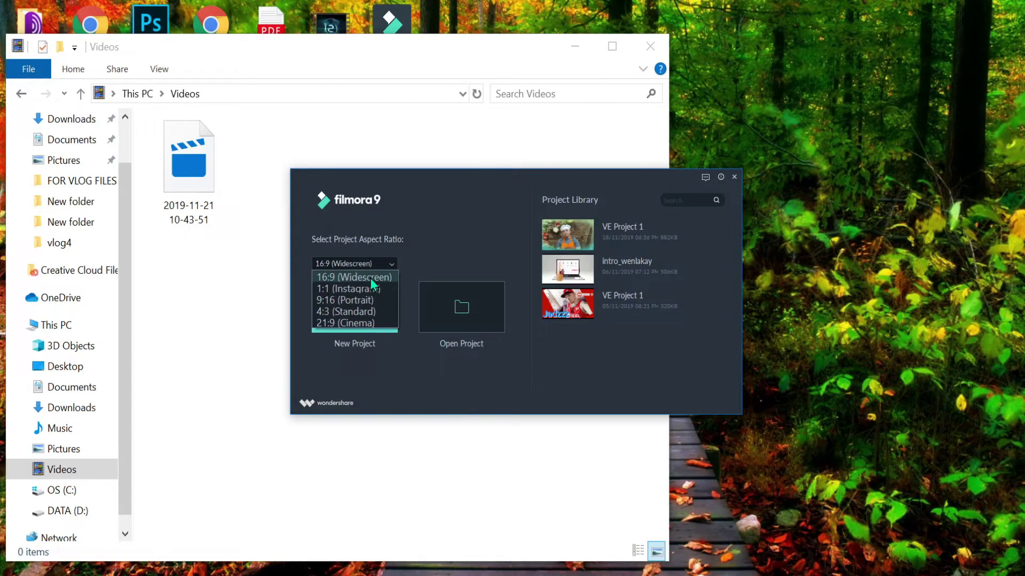
click(370, 278)
click(349, 322)
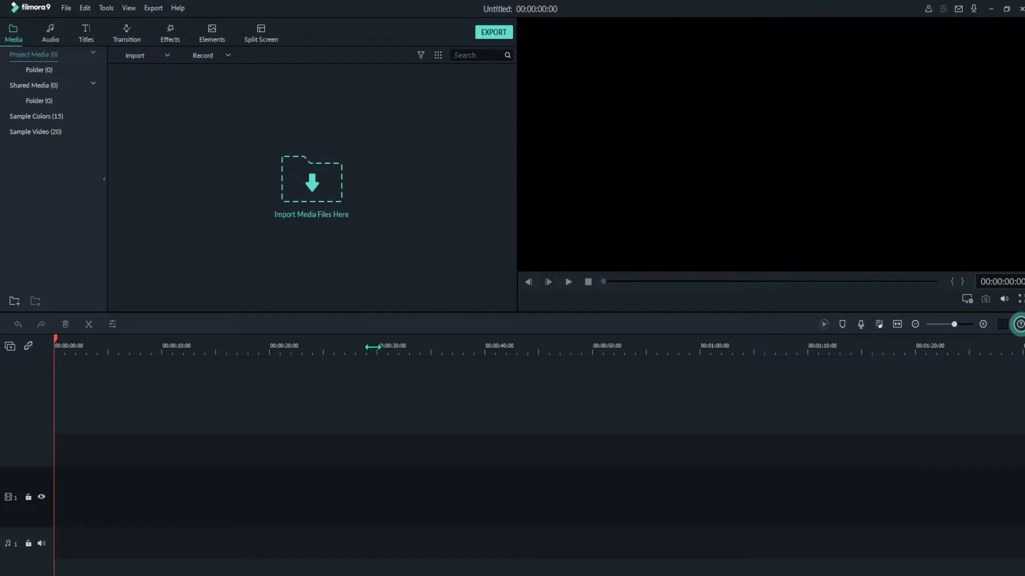
Import 20191118_154013, kitchen-wallpaper-5 and Really-Cool-Wallpapers-HD from the vlog5 folder in FOR VLOG FILES on DATA (D:).
click(314, 195)
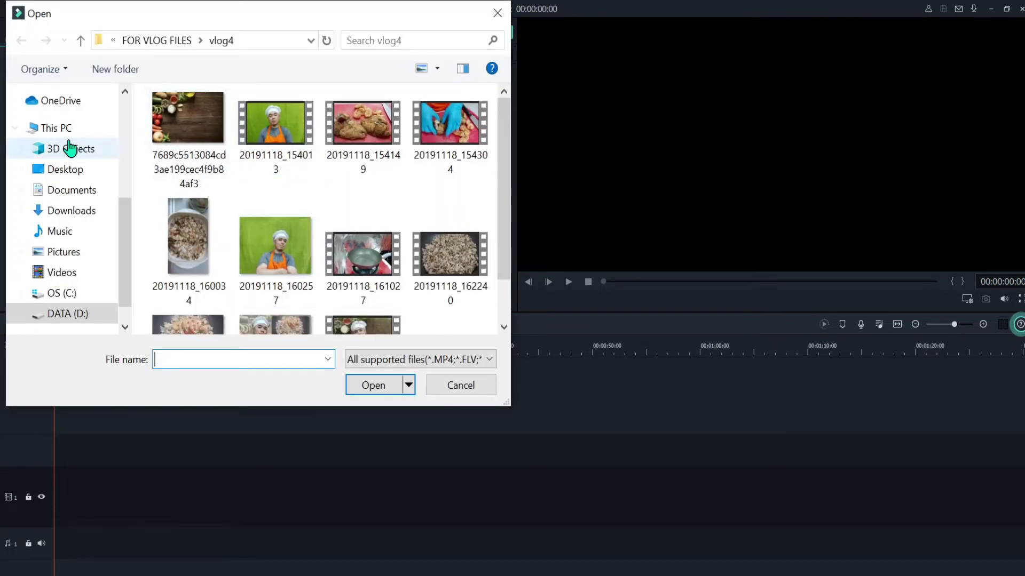
click(77, 316)
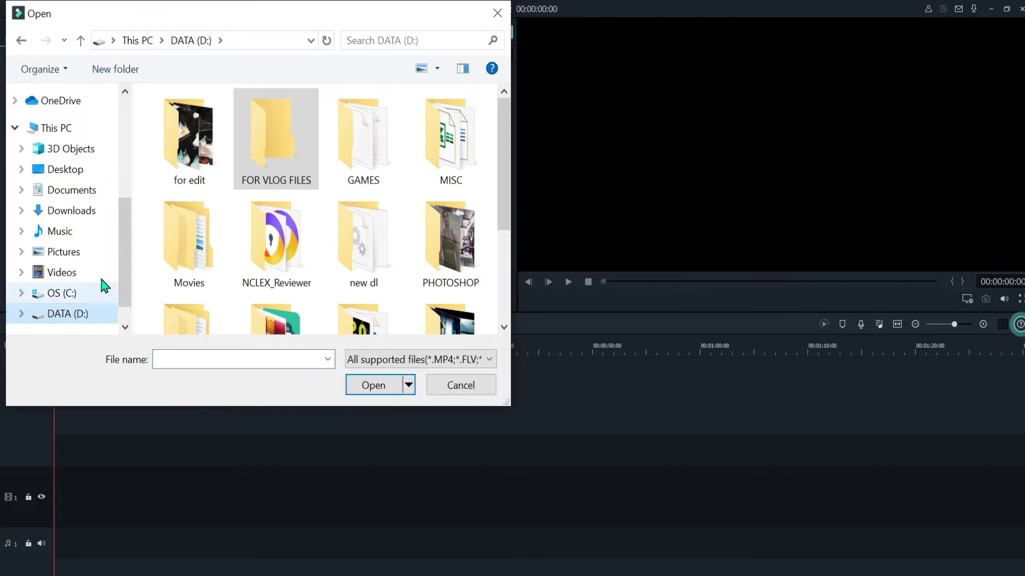
double_click(298, 170)
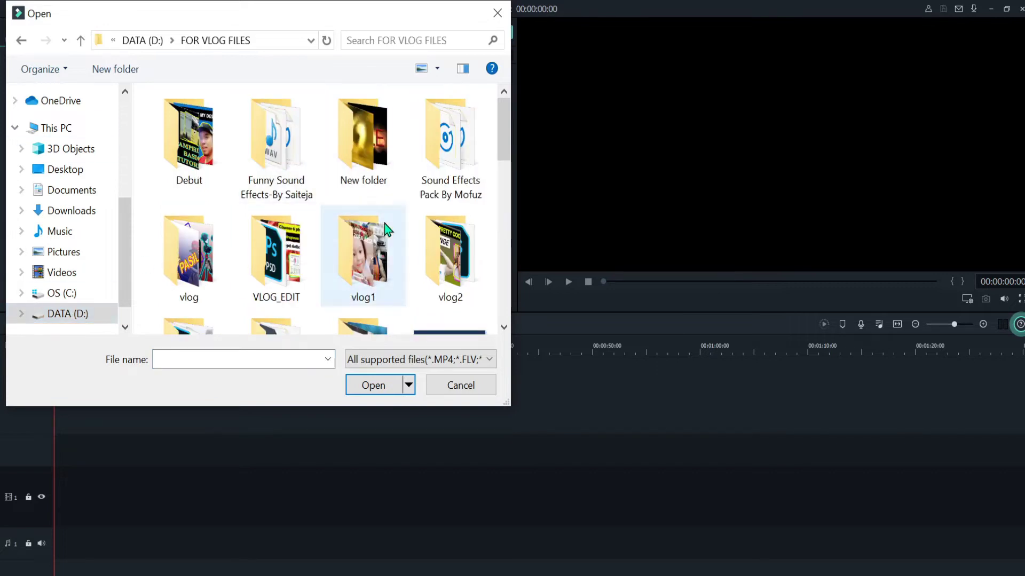
scroll(354, 235, down, 2)
double_click(363, 139)
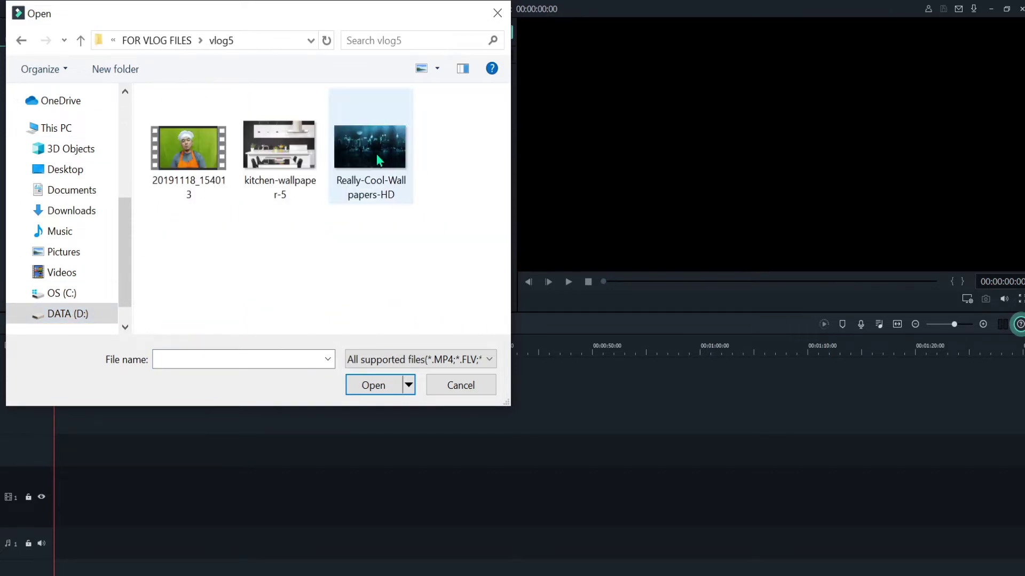
click(224, 172)
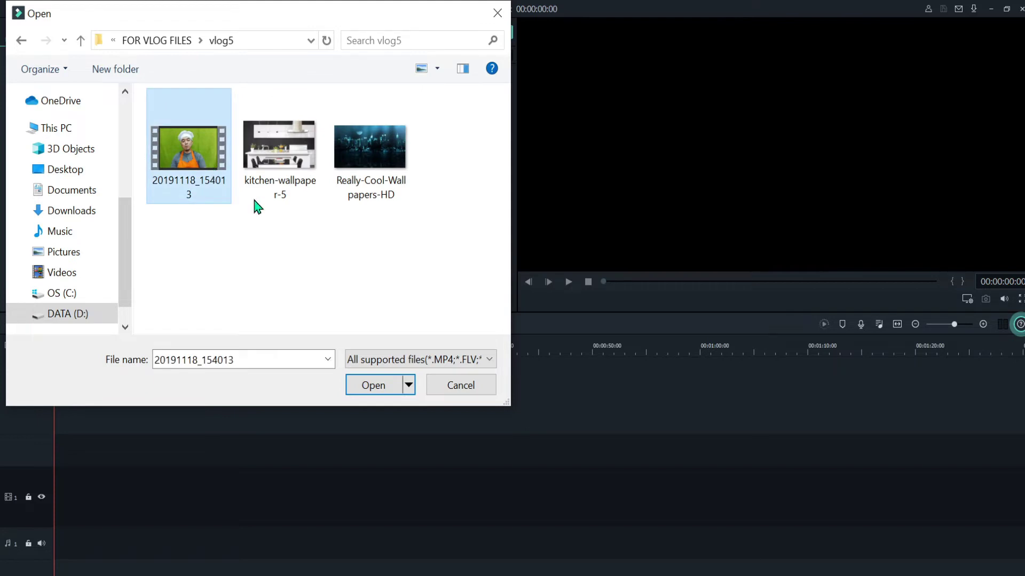
ctrl+click(299, 187)
ctrl+click(367, 191)
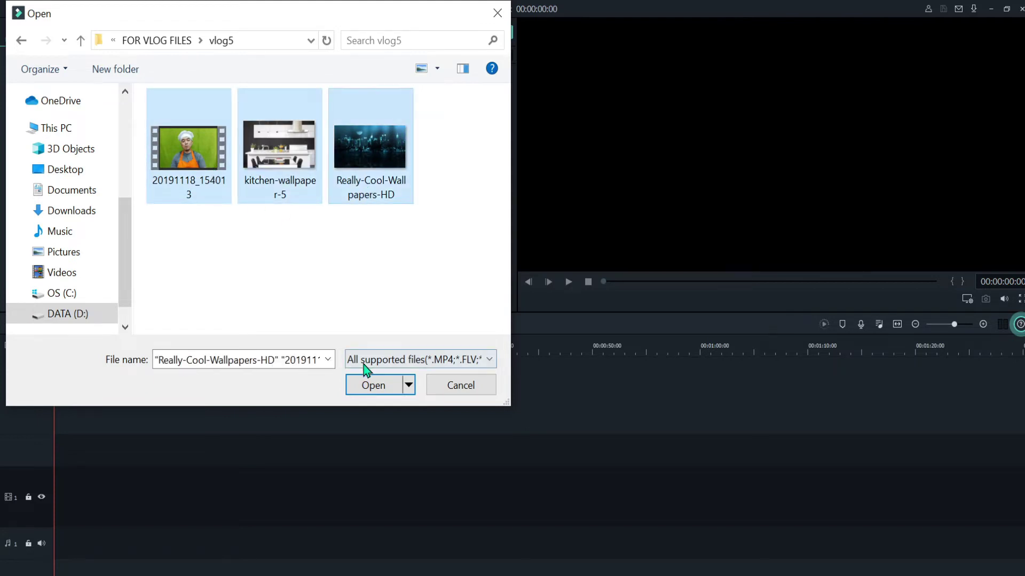
click(373, 385)
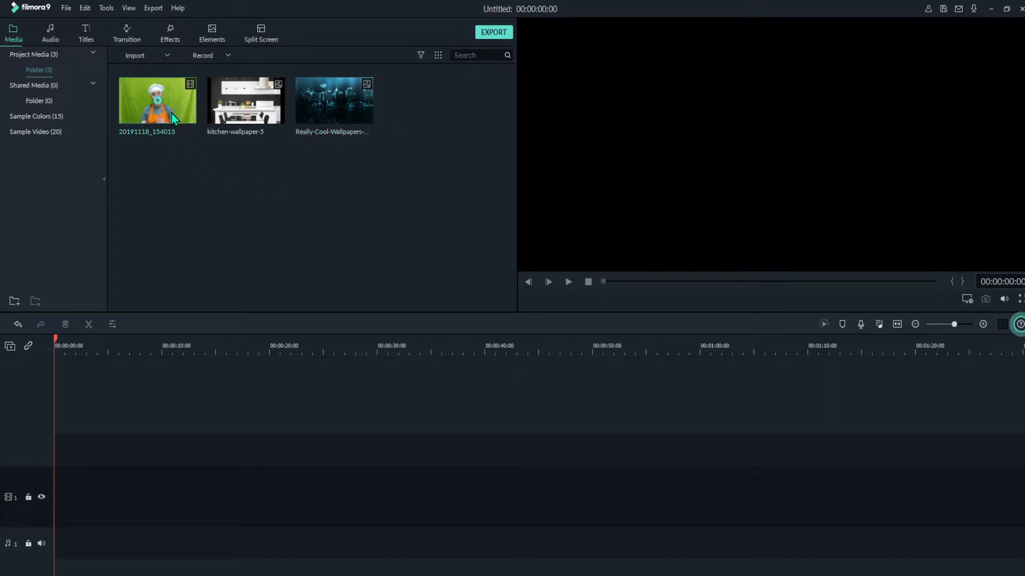
Place Really-Cool-Wallpapers-HD at the start of video track 1 and extend it to about 45 seconds.
drag(356, 113, 56, 506)
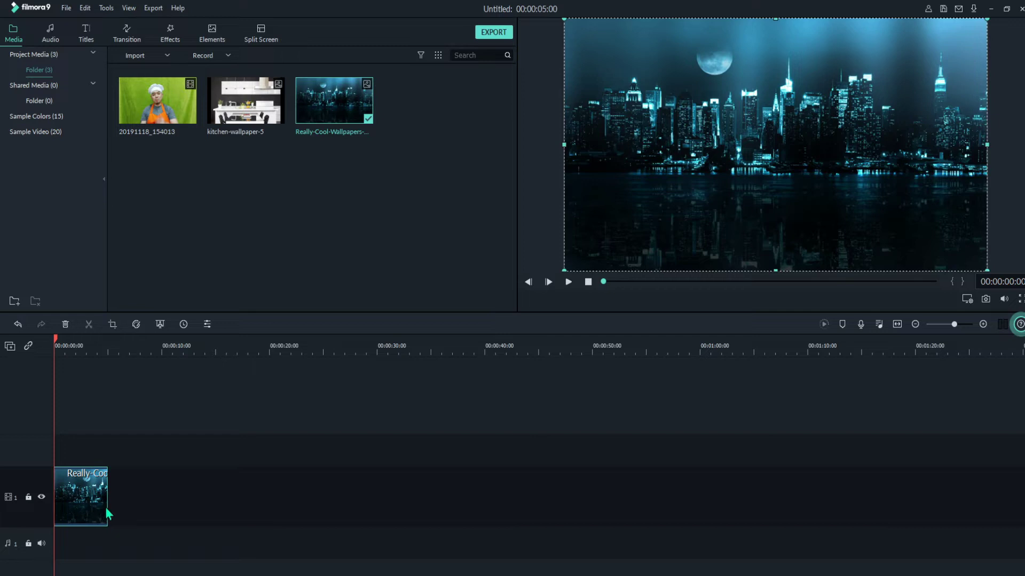
drag(108, 496, 537, 527)
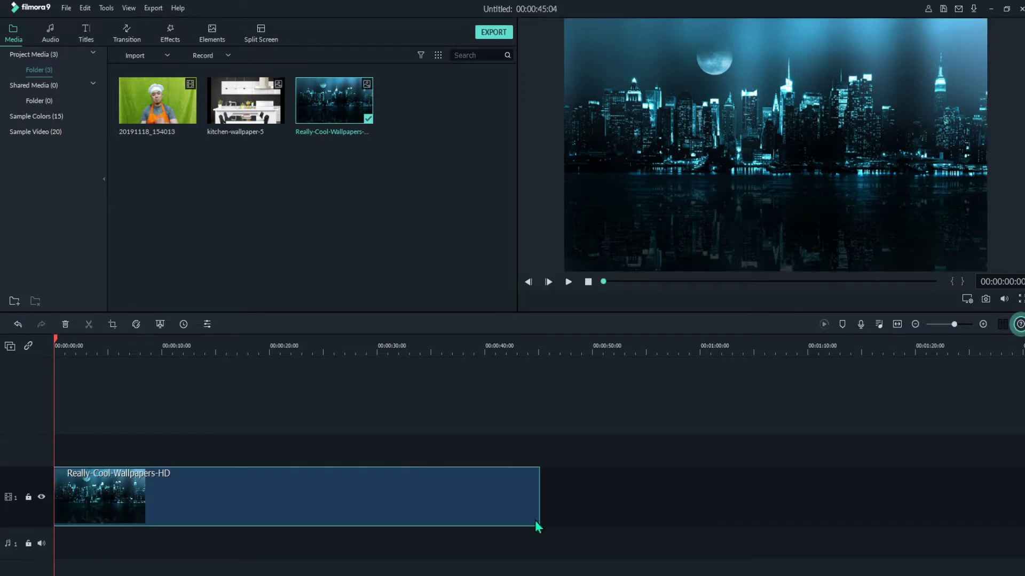
Place the 20191118_154013 video at the start of the track above the wallpaper, matching the project settings to the media.
click(185, 114)
drag(178, 98, 61, 441)
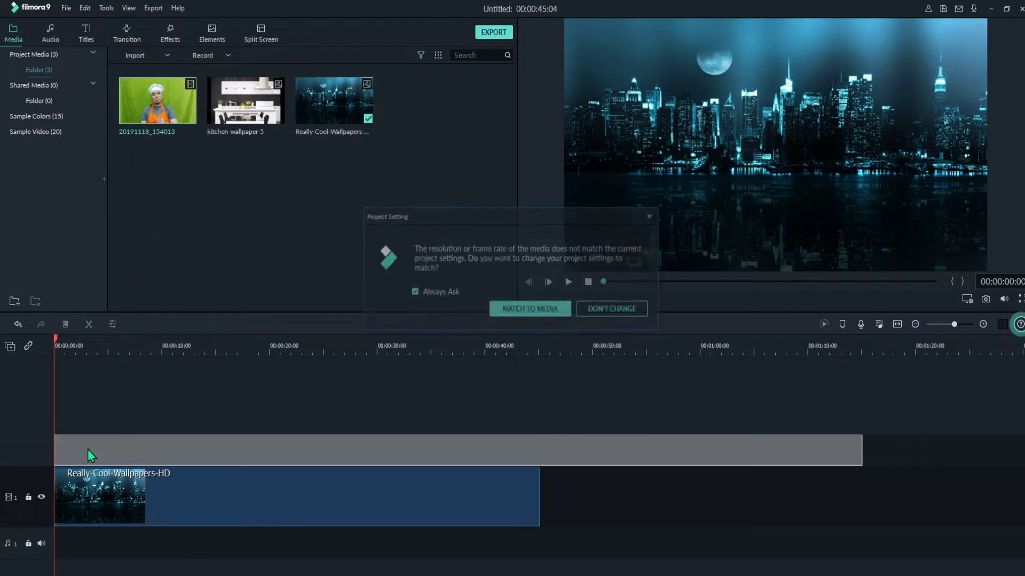
click(540, 310)
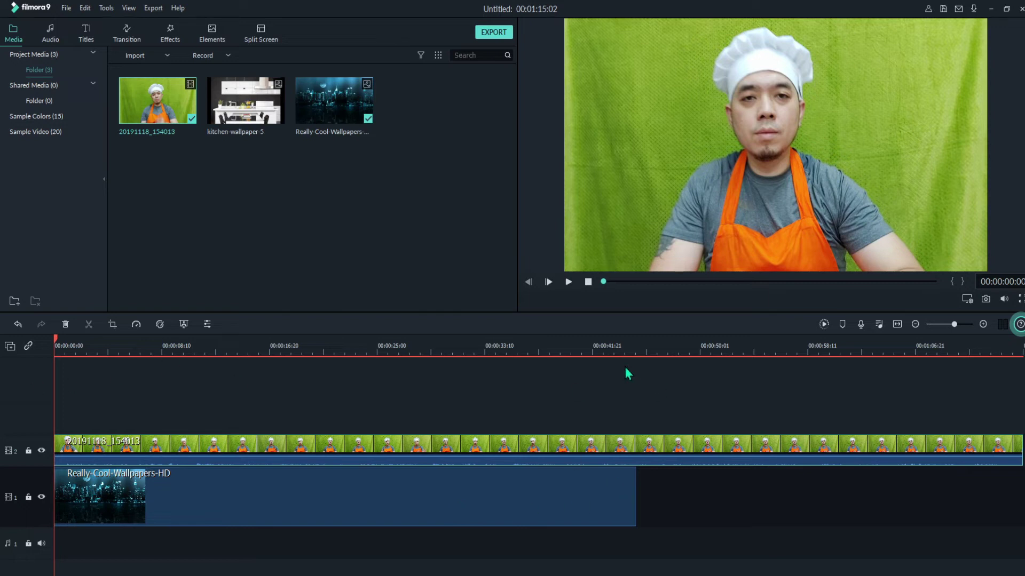
Split the green-backdrop video where the wallpaper clip ends, at about 45 seconds, and delete the remaining part.
click(628, 346)
drag(628, 345, 636, 343)
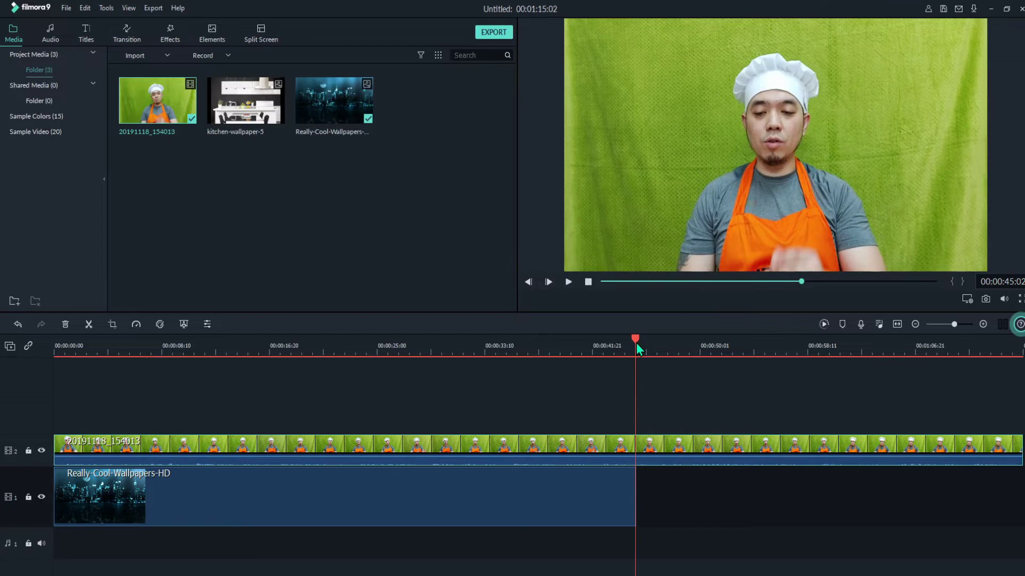
click(88, 326)
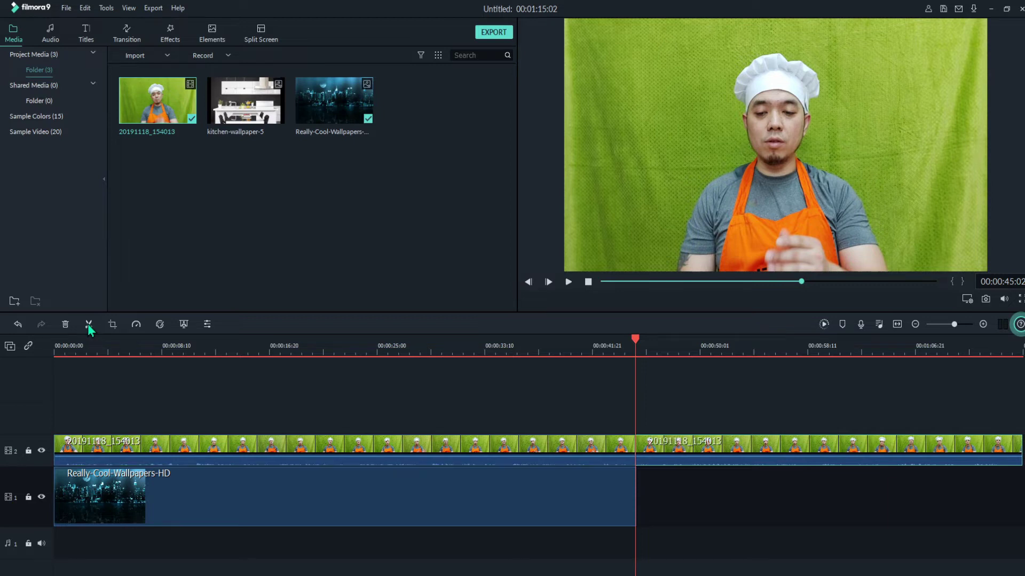
click(718, 452)
right_click(718, 453)
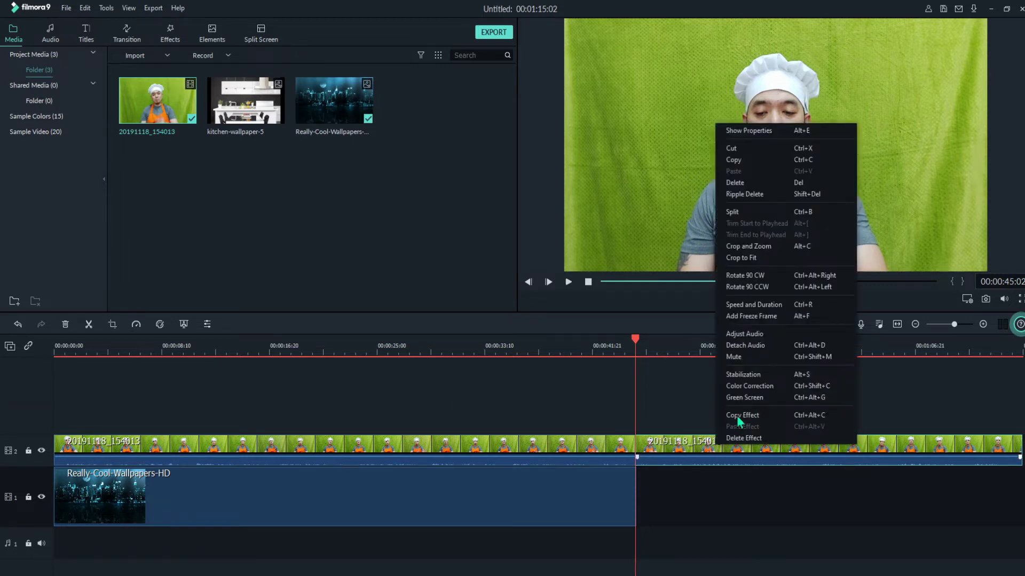
click(752, 185)
Return the playhead to the start of the timeline and apply Green Screen to the video on track 2.
drag(636, 340, 283, 378)
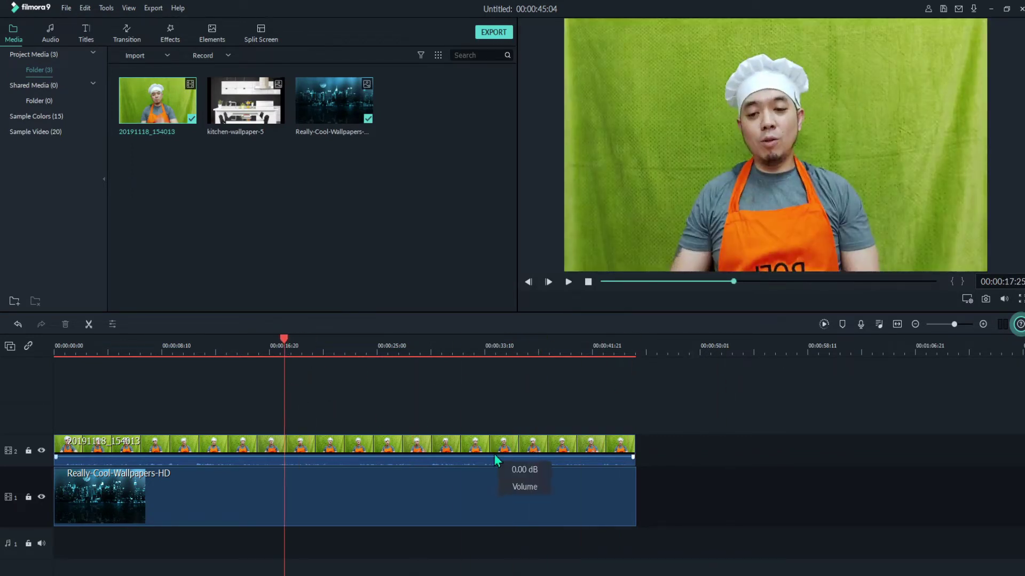
click(497, 491)
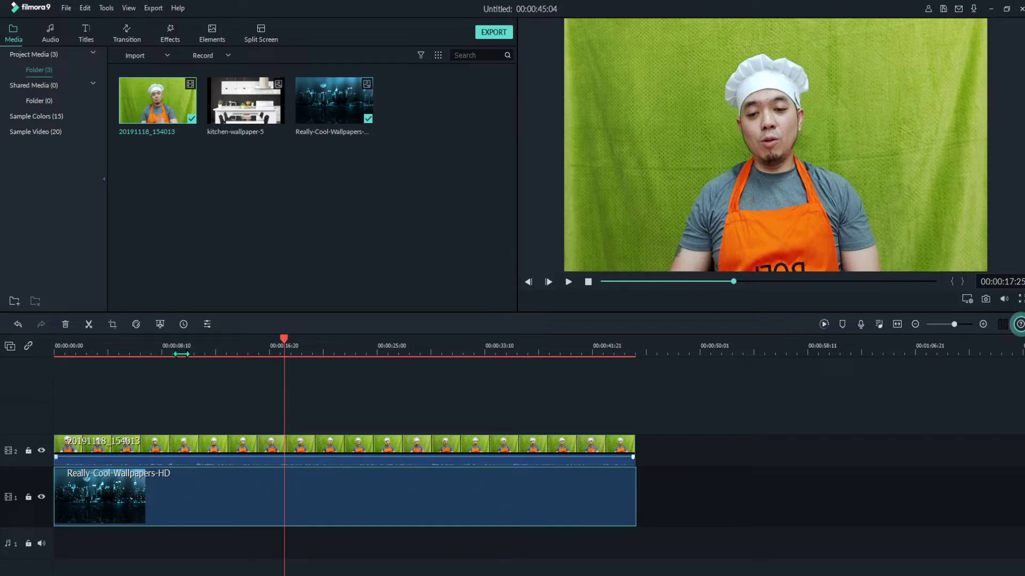
drag(285, 343, 53, 368)
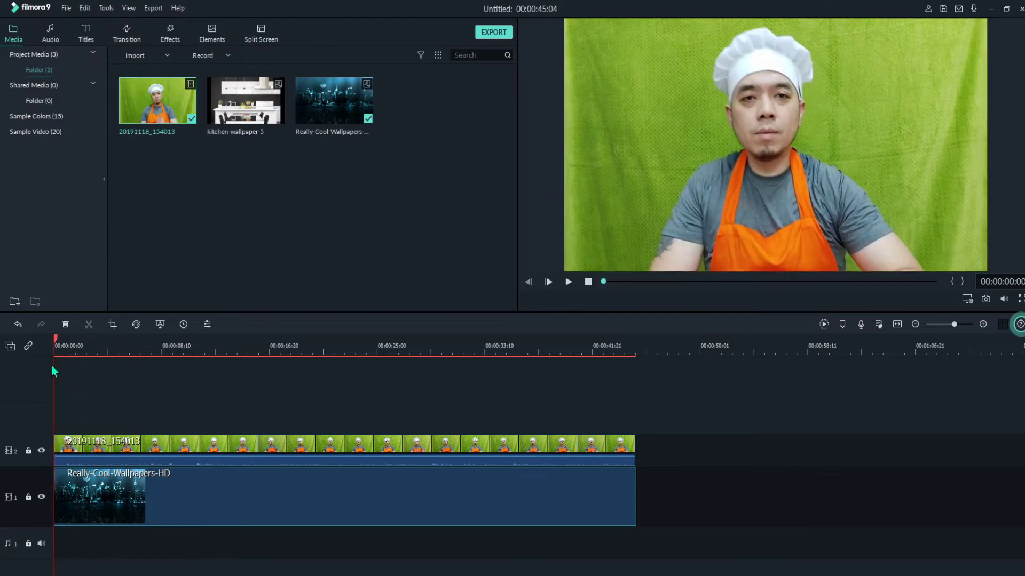
click(287, 452)
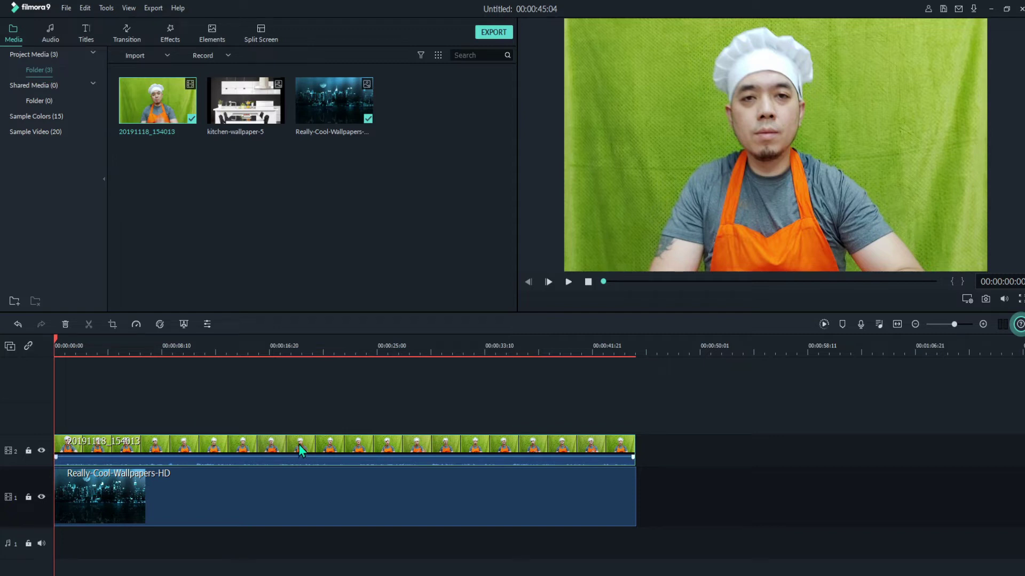
right_click(301, 450)
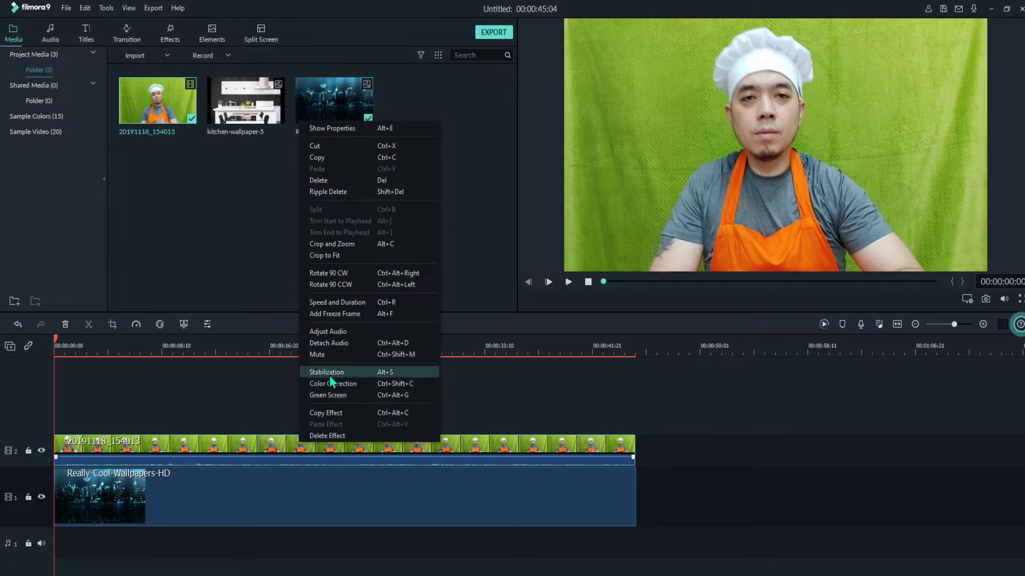
click(329, 396)
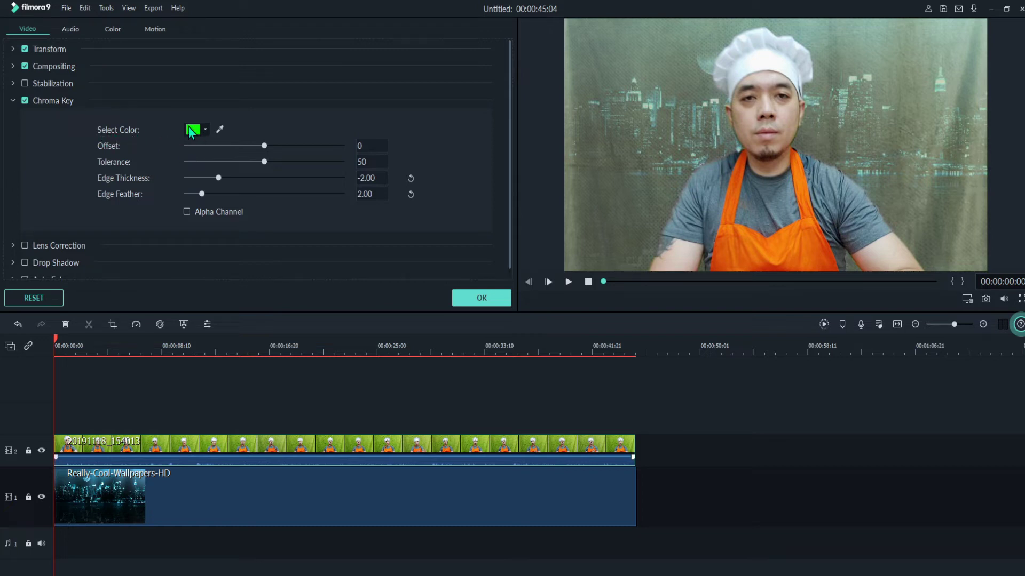
Sample the green backdrop beside the man as the chroma key color, with offset 16 and tolerance 55.
click(220, 130)
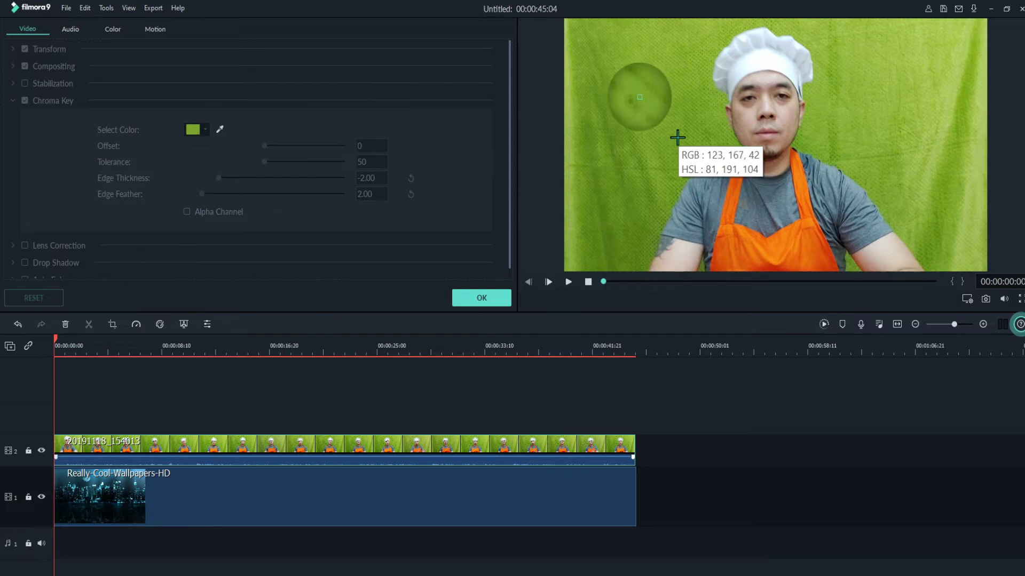
click(677, 137)
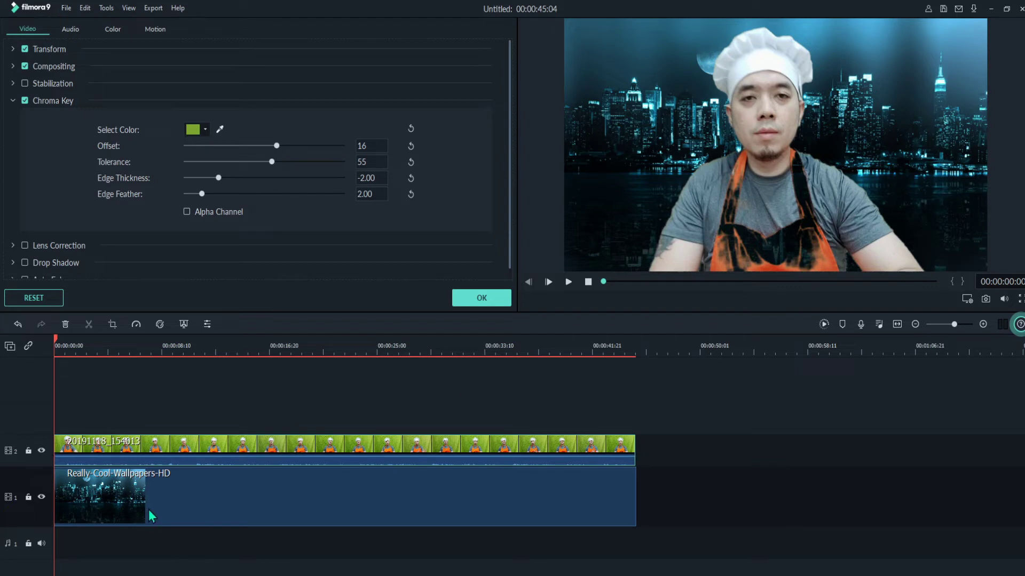
Scrub and play the opening seconds of the timeline to check how cleanly the backdrop and apron are keyed.
drag(56, 344, 110, 344)
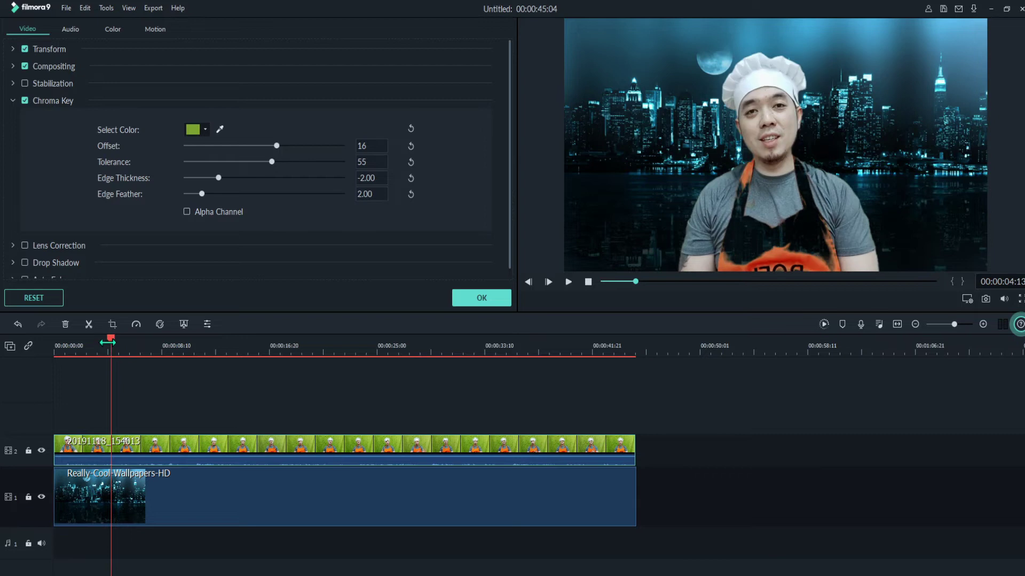
drag(111, 344, 72, 345)
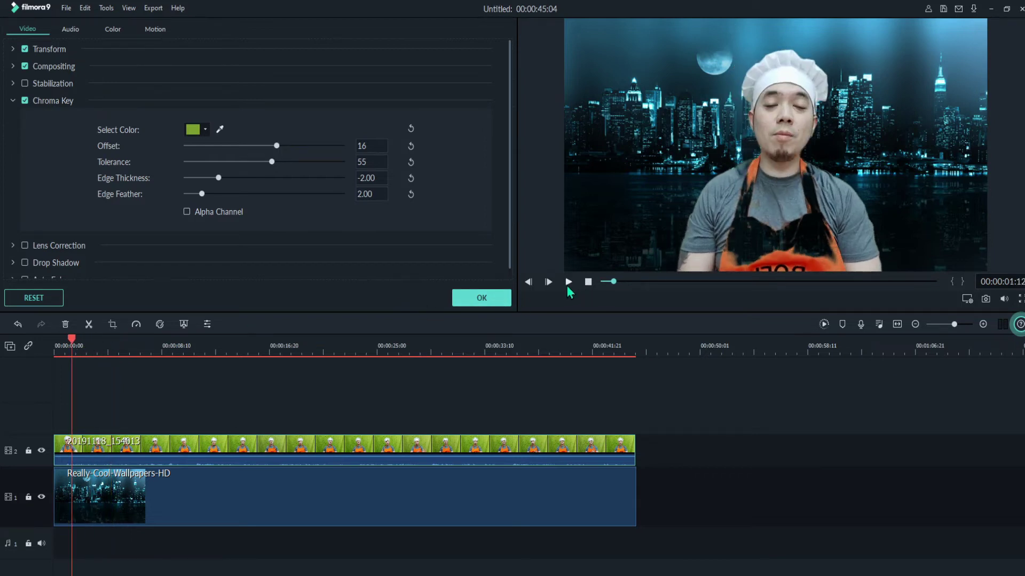
click(569, 283)
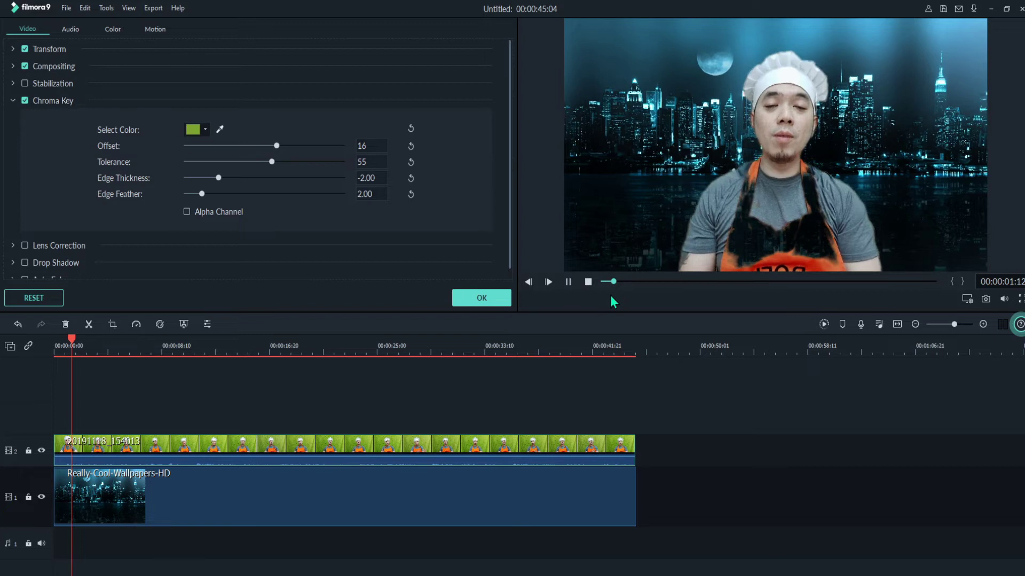
click(568, 282)
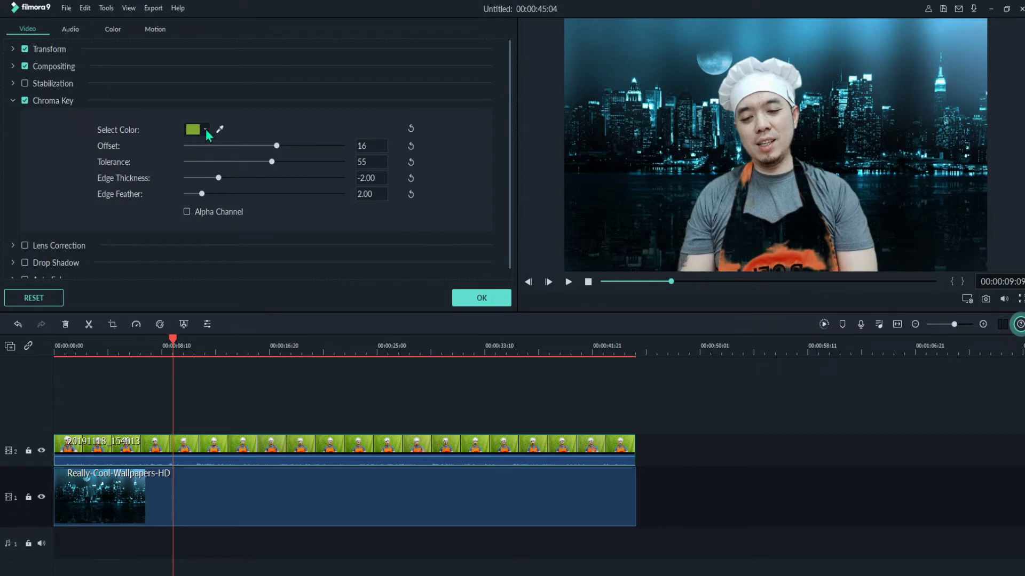
Change the chroma key color to a light green swatch, use tolerance 52, raise the offset beyond 18, and apply the settings.
click(206, 131)
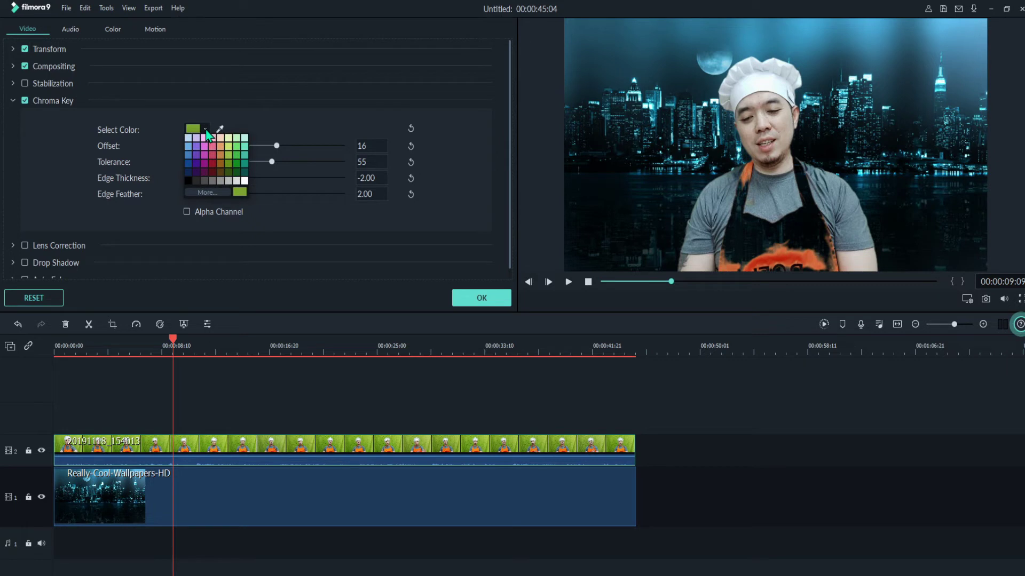
click(238, 152)
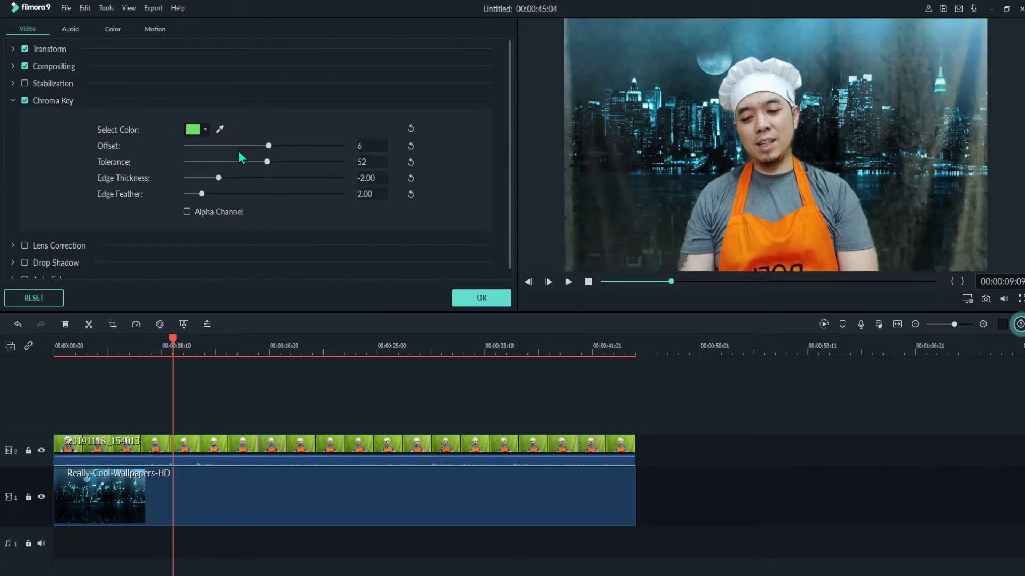
drag(268, 147, 277, 163)
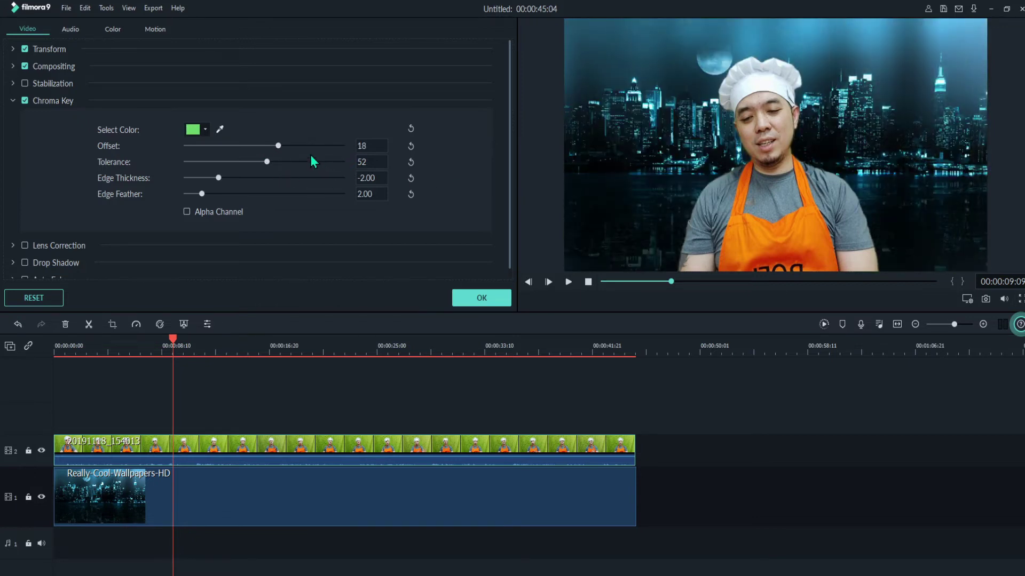
drag(281, 147, 289, 146)
click(490, 304)
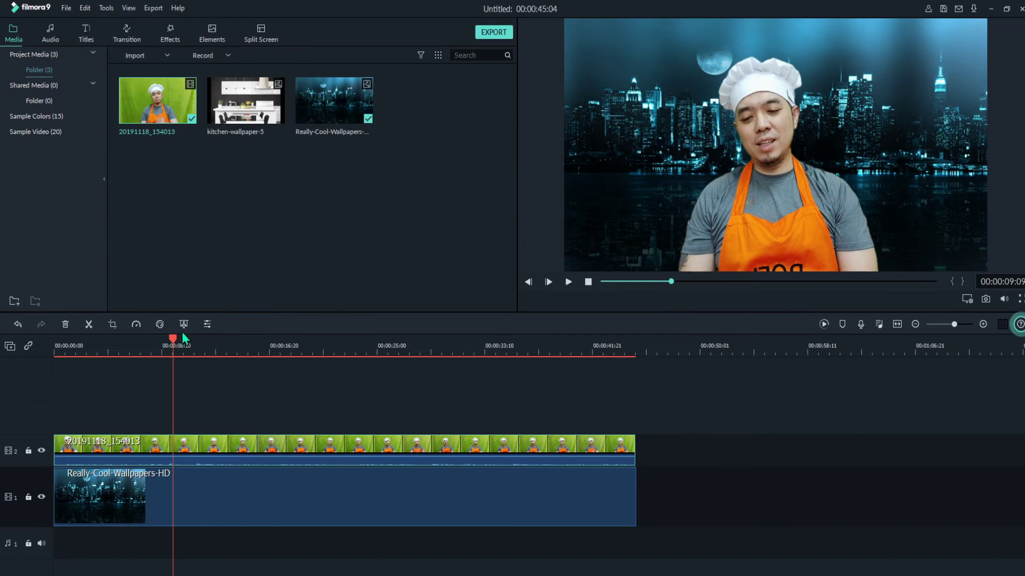
Play the timeline from about 9 to 30 seconds to review the adjusted key against the city background.
click(567, 282)
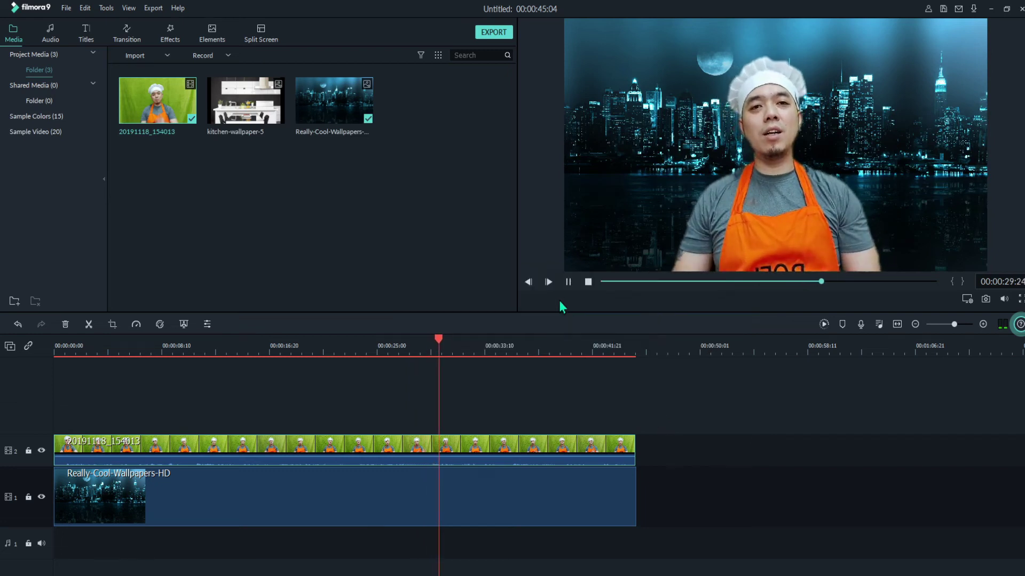
click(568, 283)
Replace the city skyline image on track 1 with kitchen-wallpaper-5, spanning the full length of the chef clip above it.
click(543, 514)
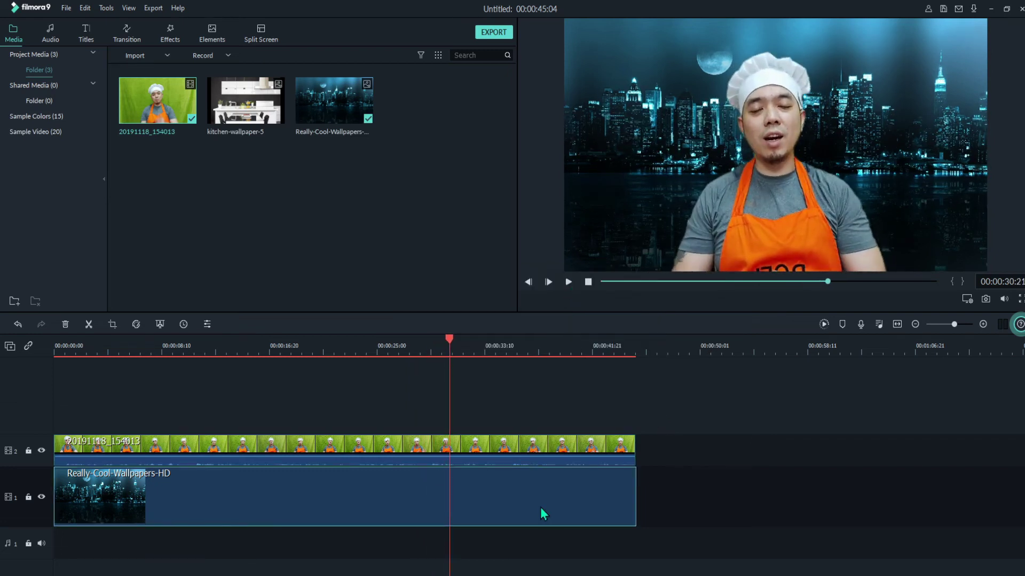
right_click(467, 500)
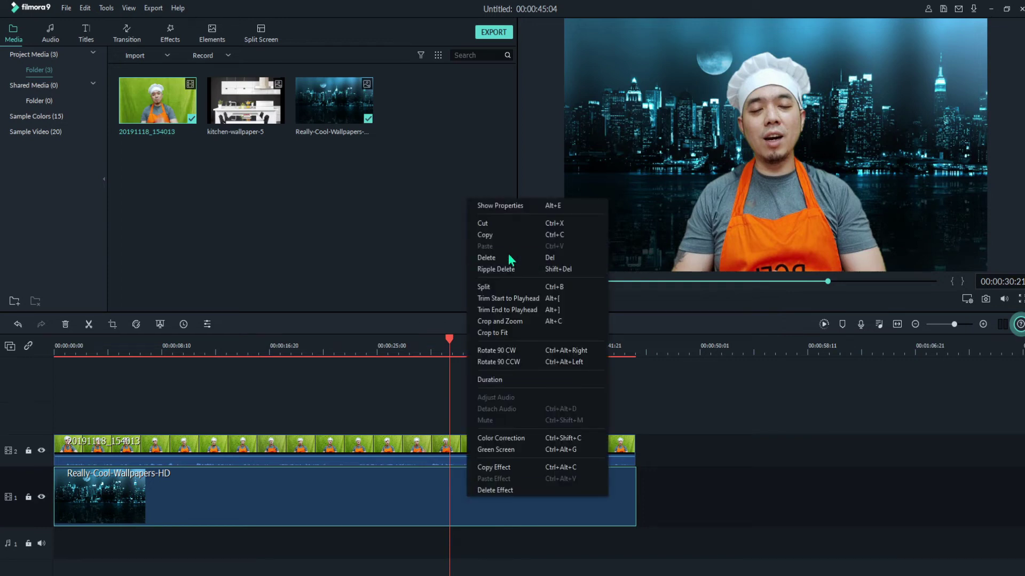
click(487, 258)
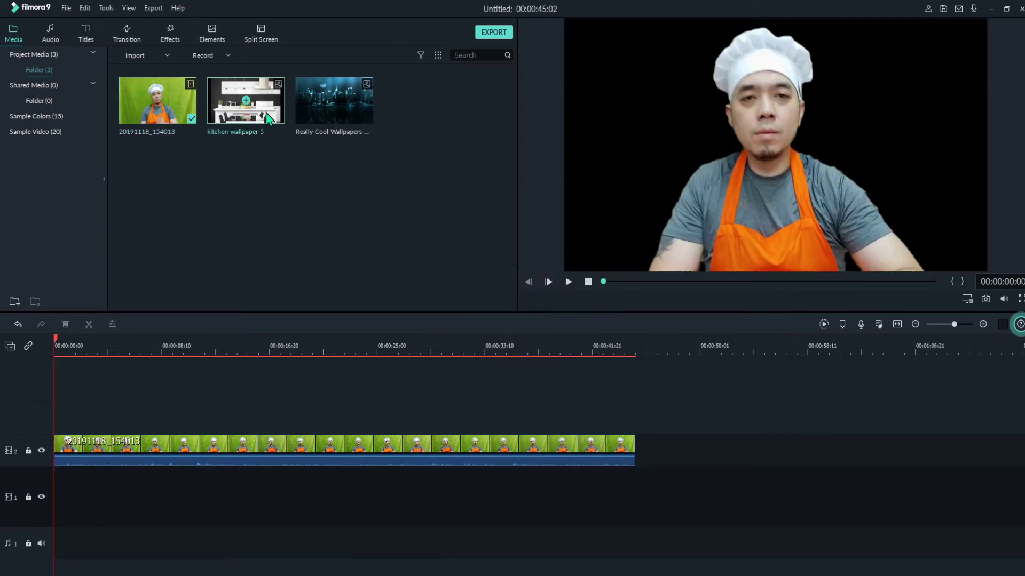
drag(276, 103, 635, 507)
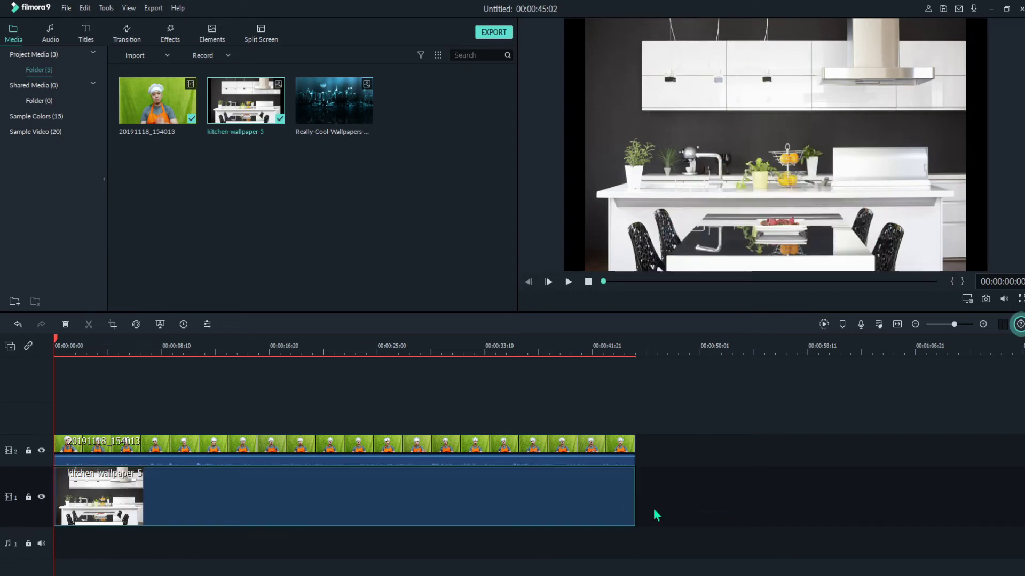
click(726, 449)
Stretch the kitchen image horizontally on both sides in the preview to cover the black bars and fill the frame width.
click(600, 207)
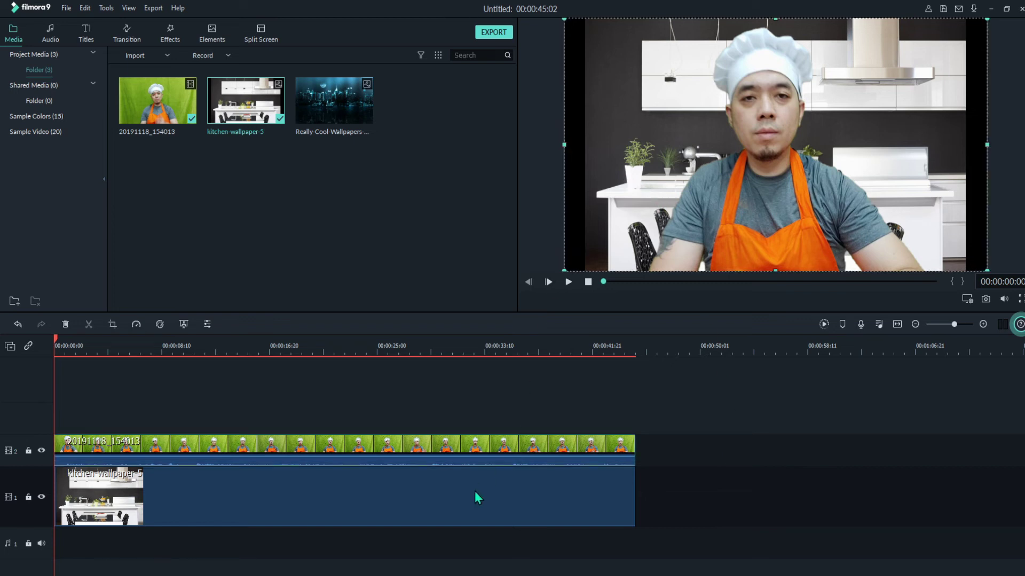
click(436, 491)
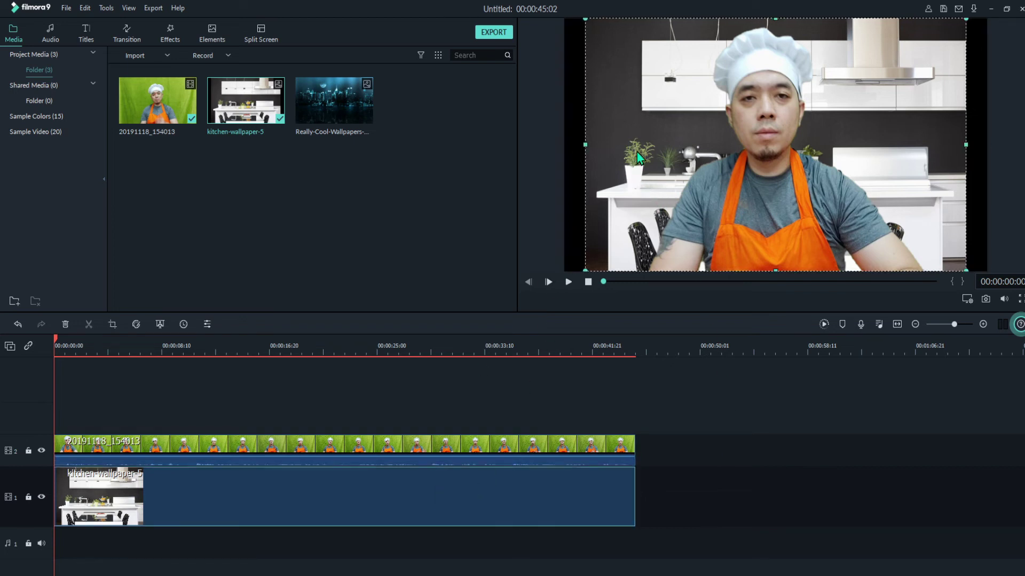
drag(585, 145, 565, 144)
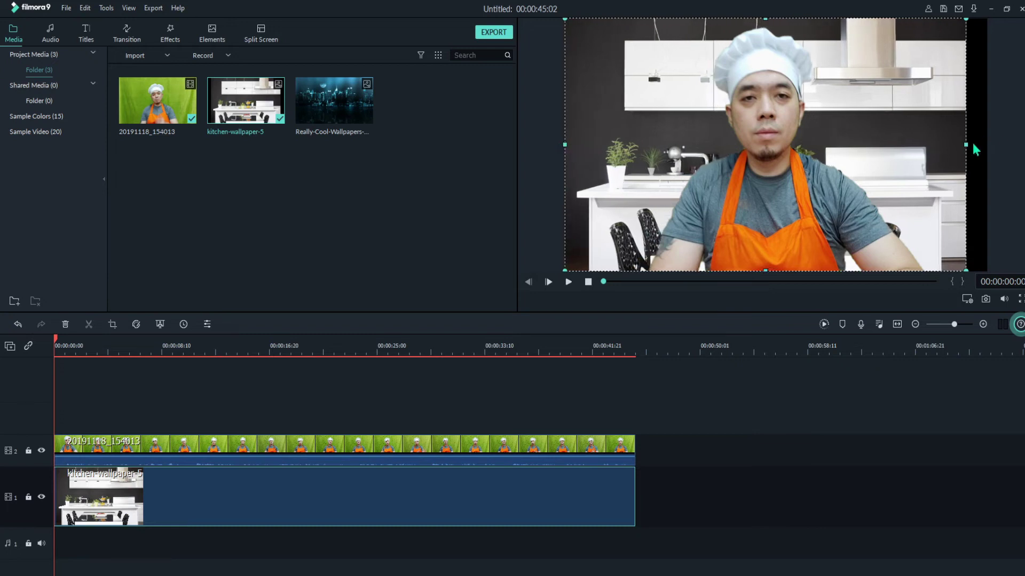
drag(972, 146, 991, 146)
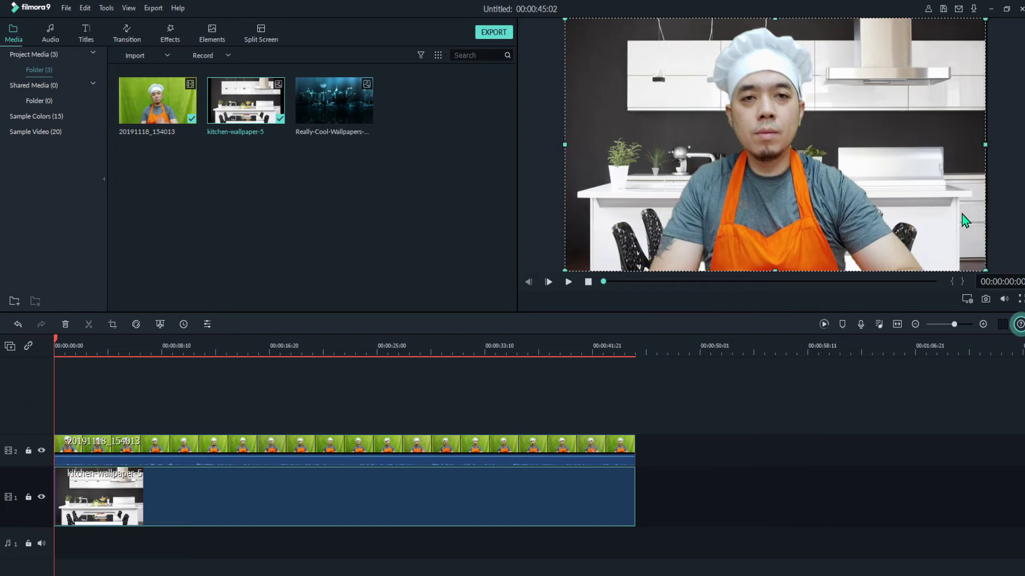
click(939, 447)
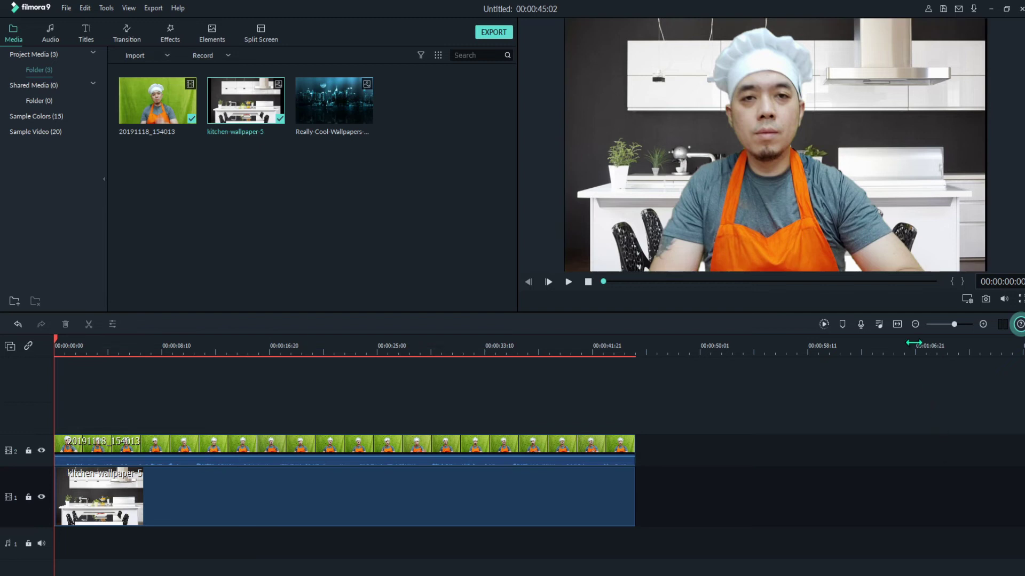
Play the timeline from the start to about 37 seconds to review the kitchen composite, and return the playhead to about 30 seconds.
click(569, 282)
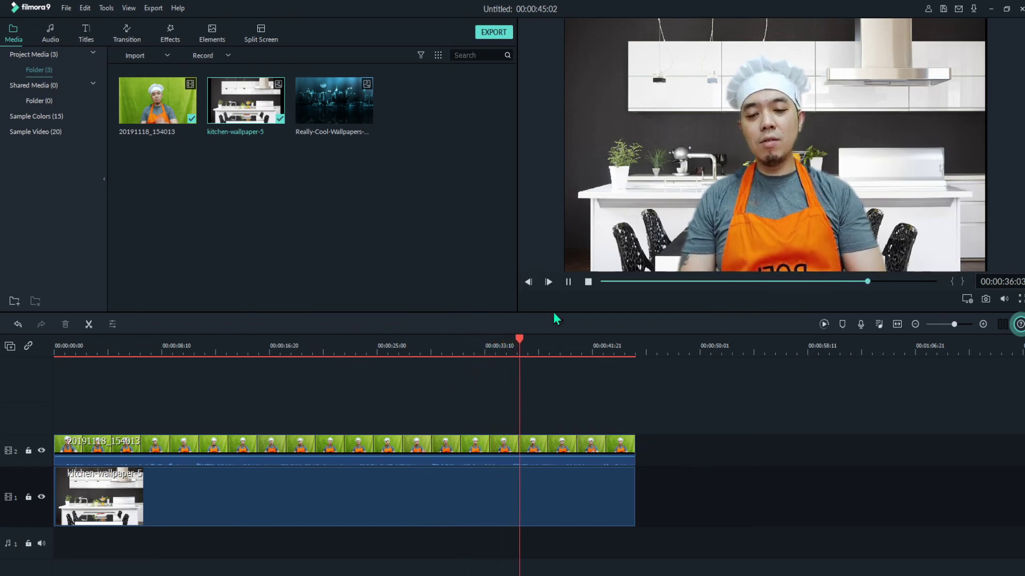
click(569, 283)
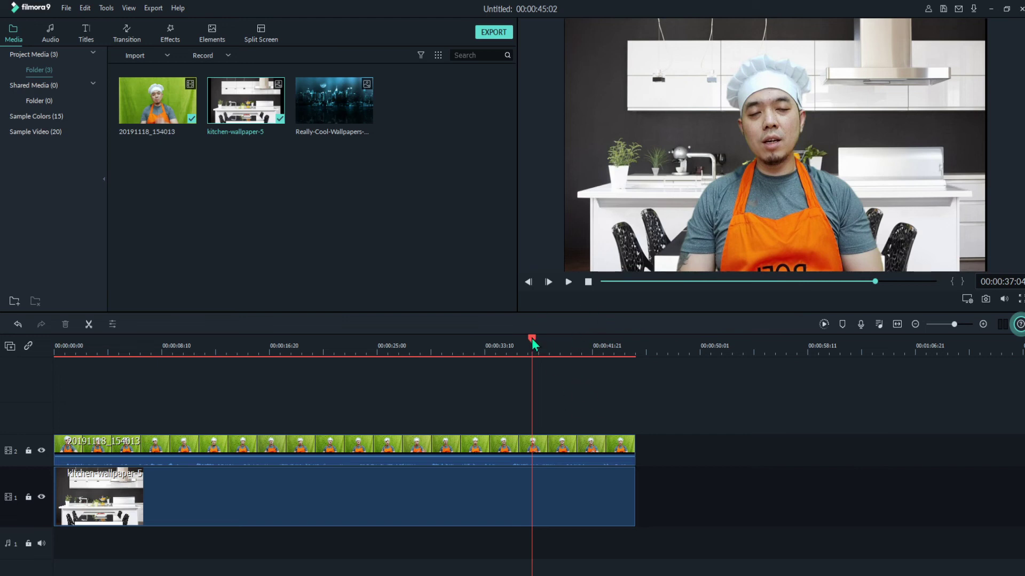
drag(533, 343, 447, 350)
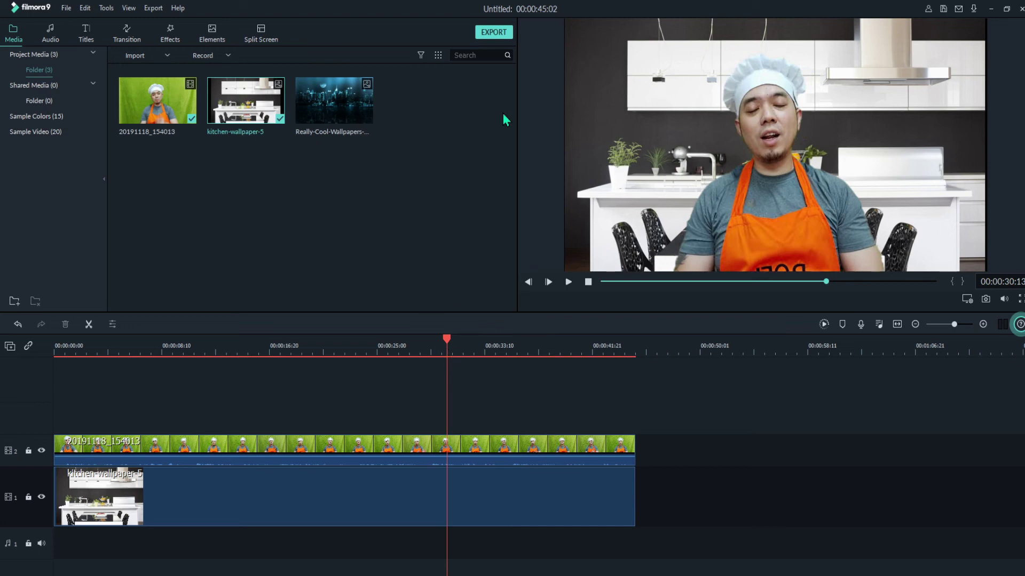
Examine the export settings for YouTube upload and for a local MP4 file, and close the export window without exporting.
click(494, 32)
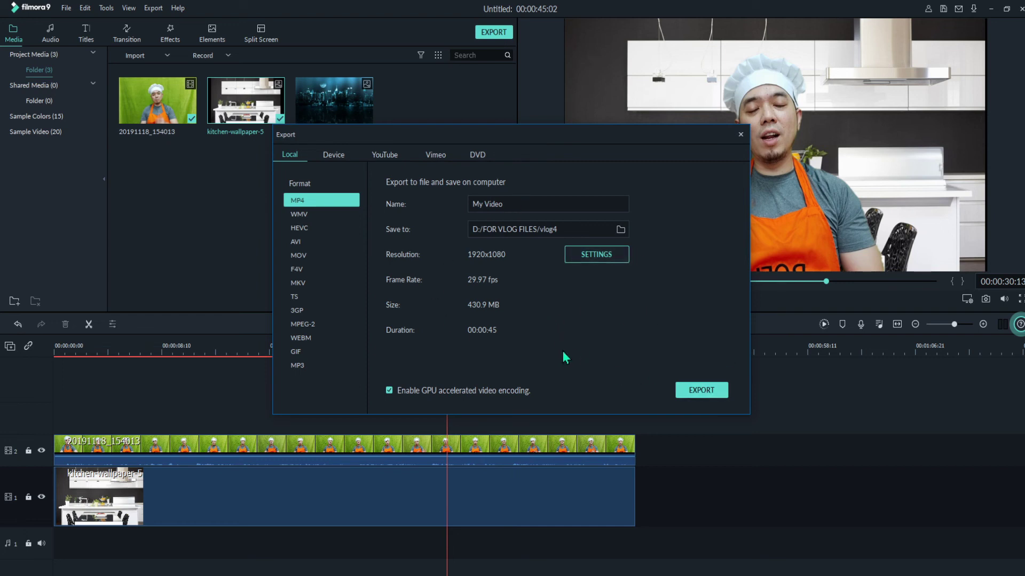
click(391, 155)
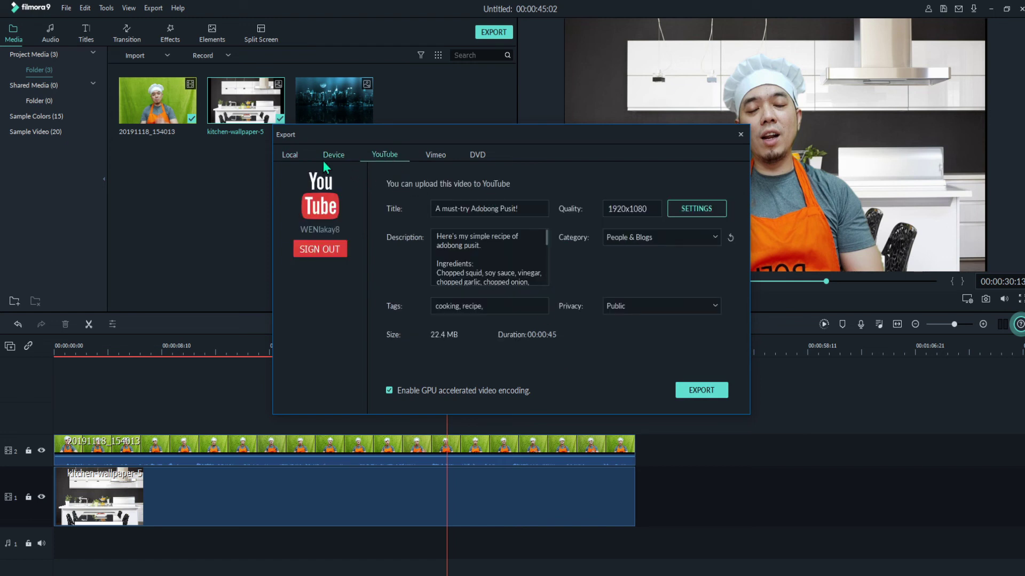
click(618, 284)
click(293, 156)
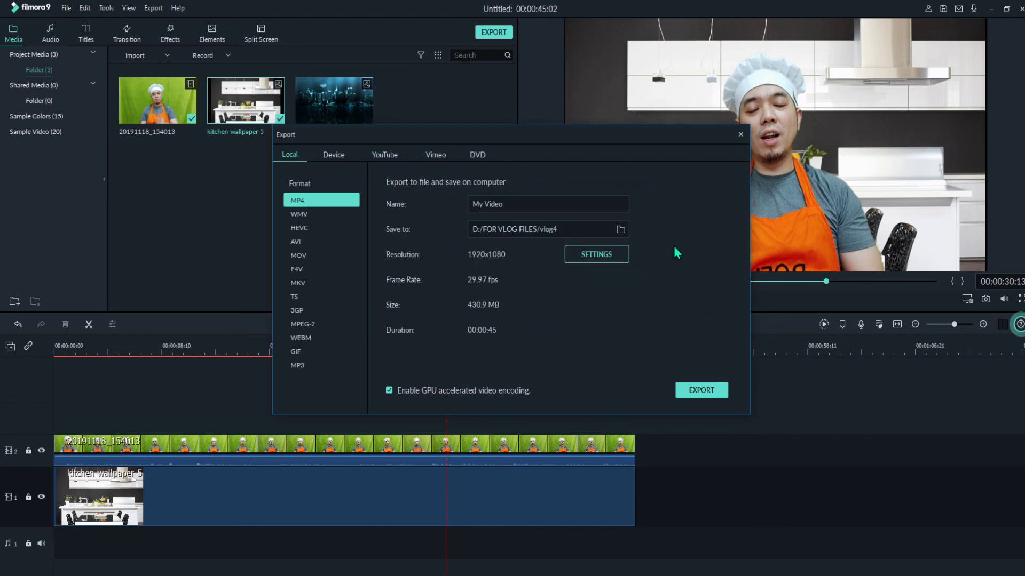
click(740, 135)
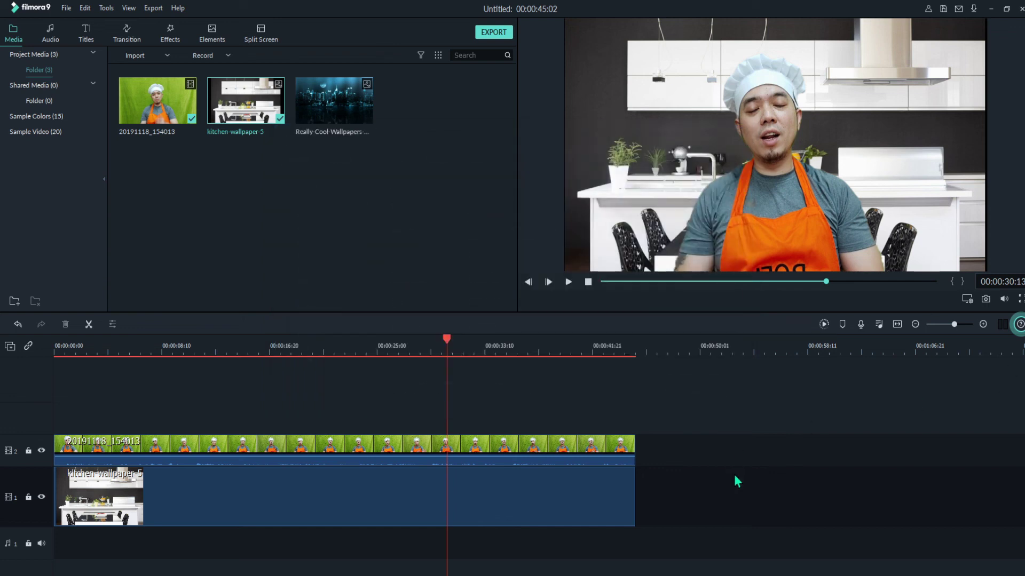